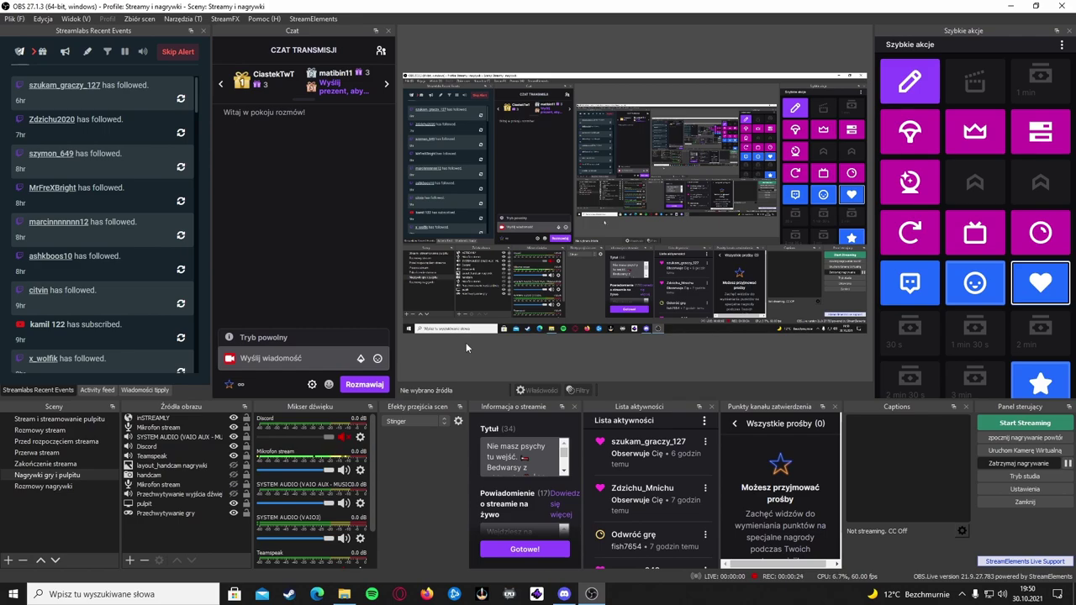
Open the settings and look through the general options
click(10, 19)
click(281, 74)
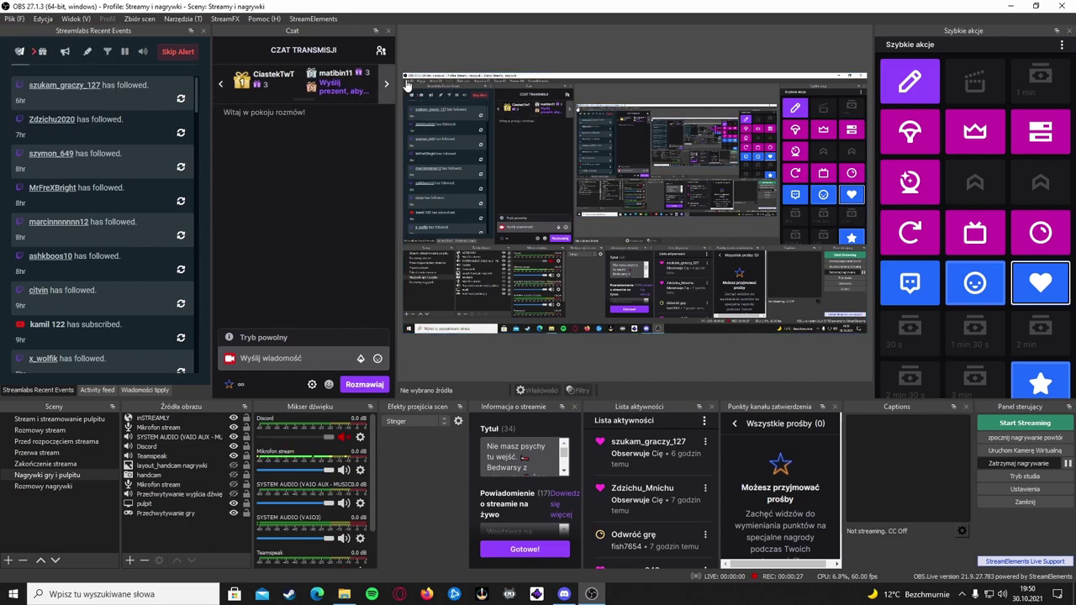
drag(454, 91, 432, 87)
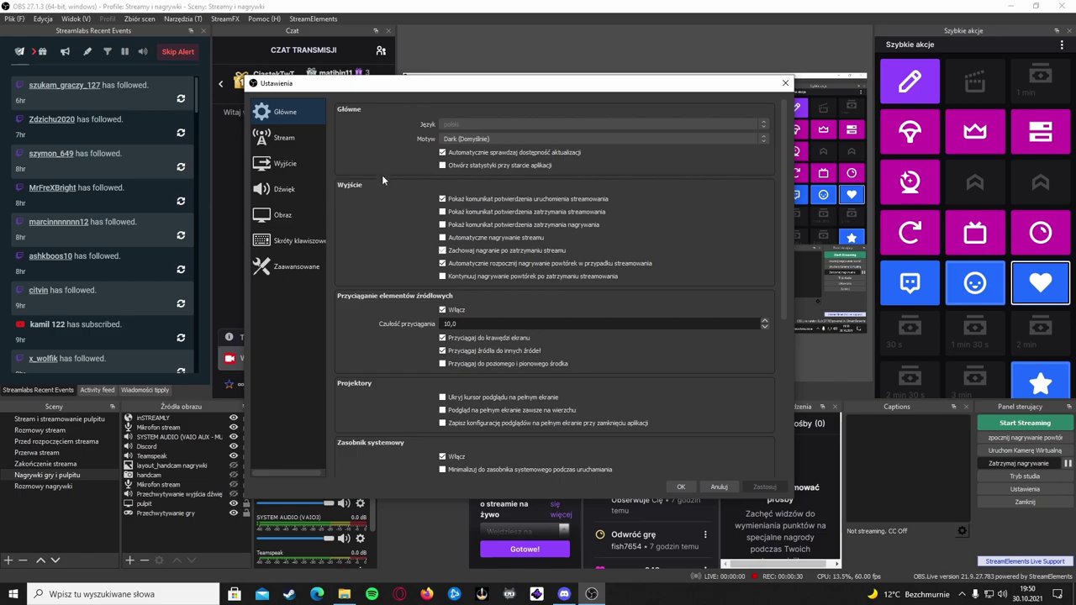
scroll(355, 190, down, 6)
scroll(362, 192, up, 6)
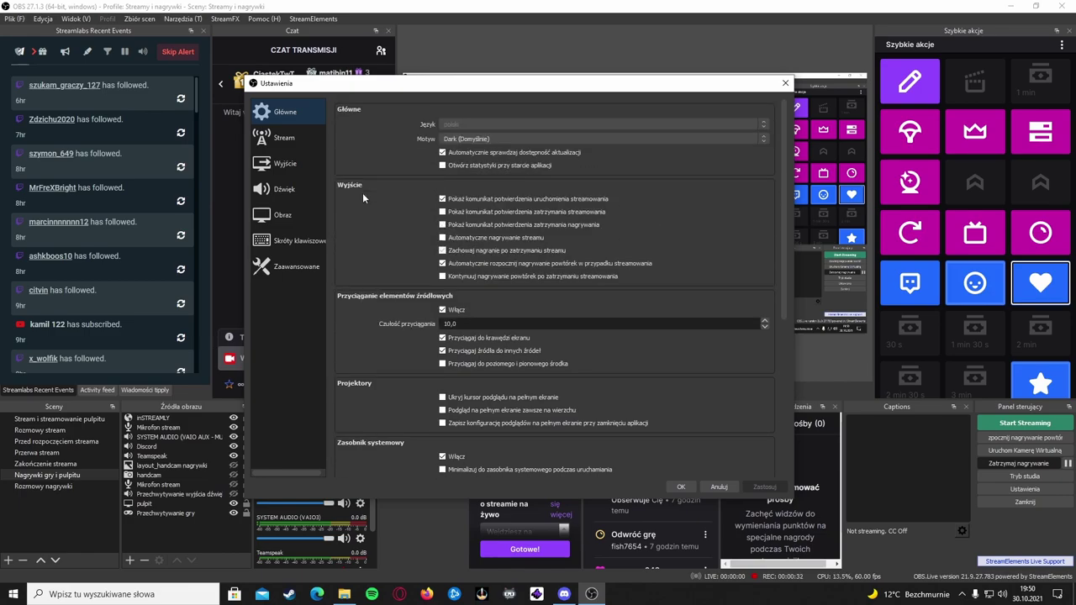
Review the stream service settings and the available Twitch chat add-on choices
click(296, 139)
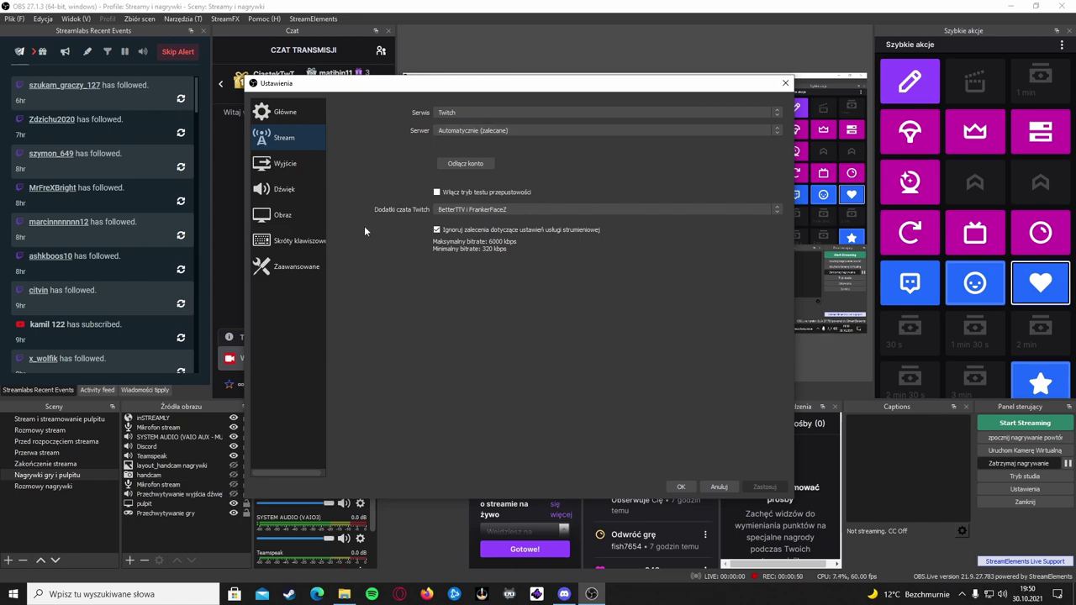
click(446, 211)
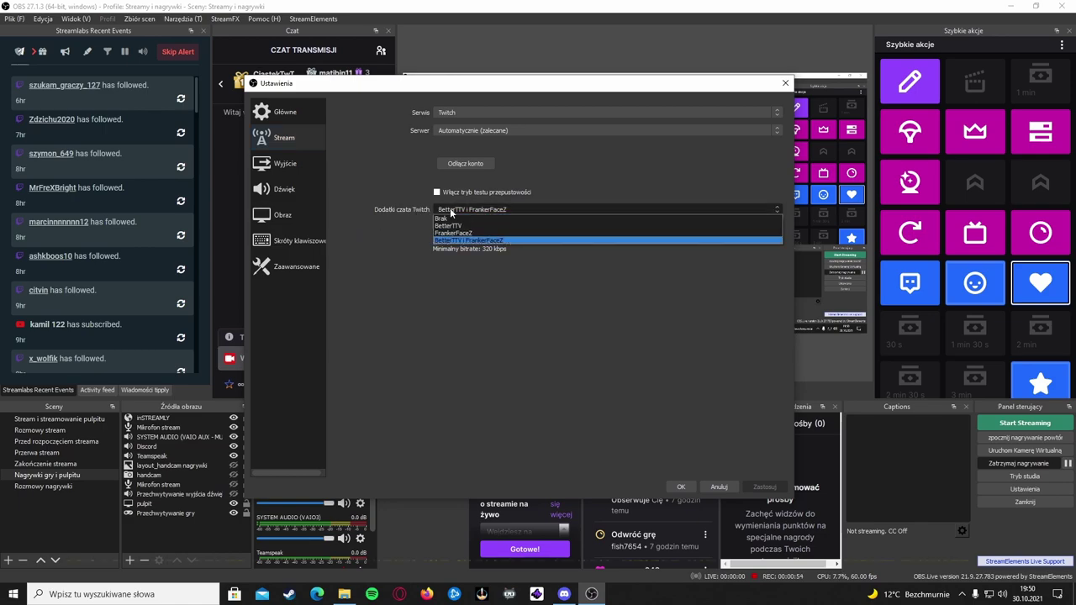
click(451, 213)
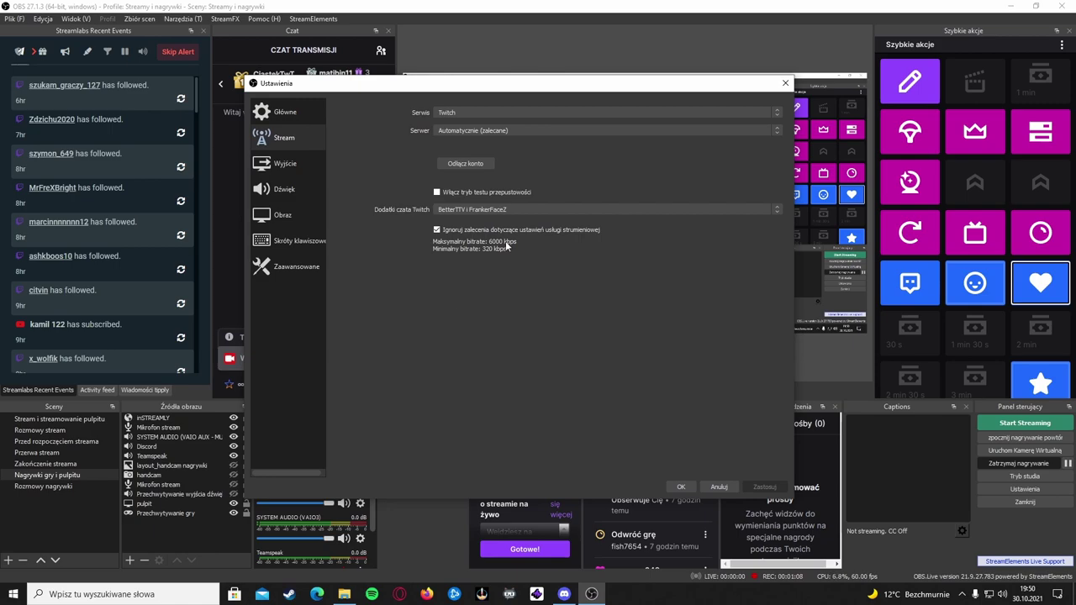
Set the rate control type to CBR in the streaming output settings
click(284, 163)
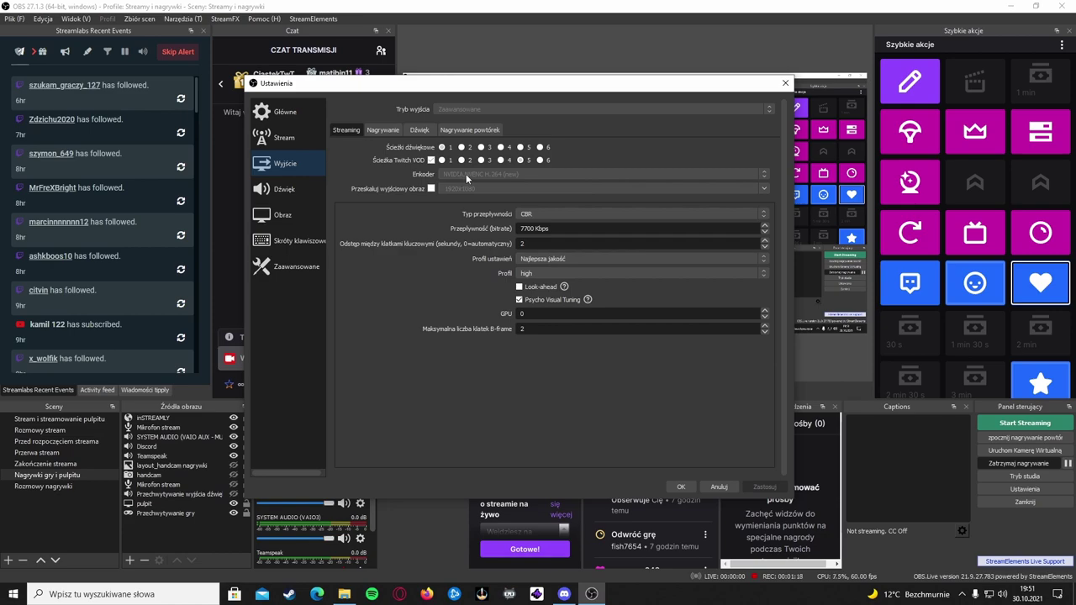
drag(372, 84, 543, 83)
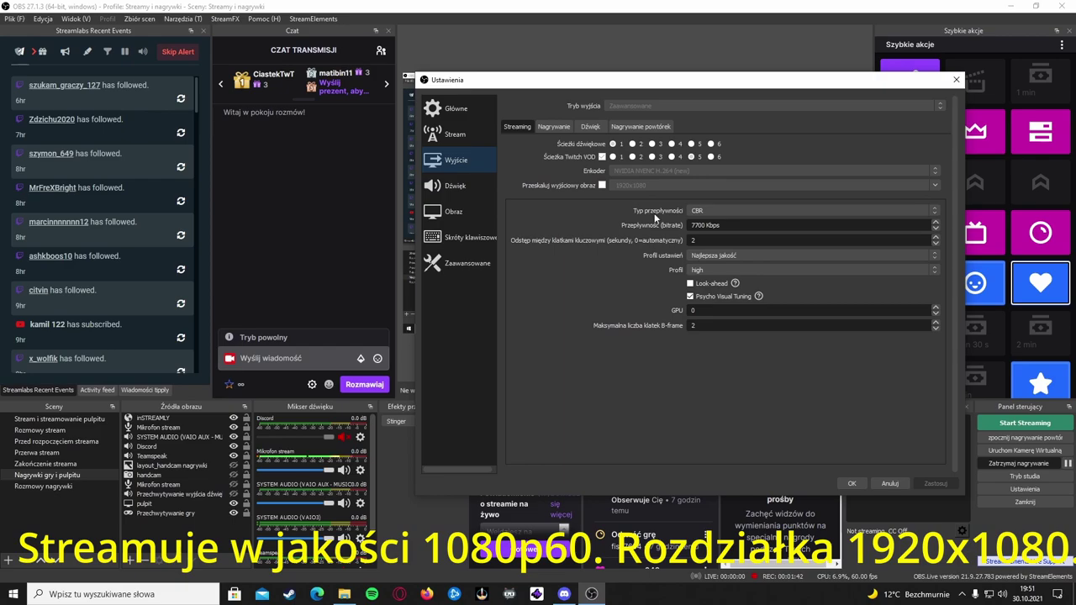
click(734, 212)
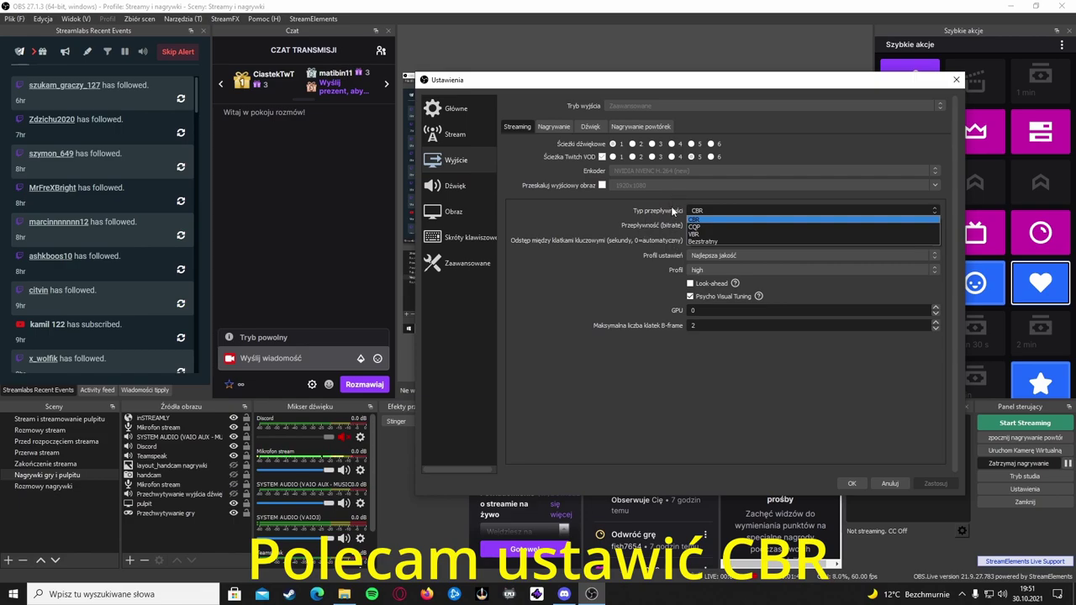
click(706, 220)
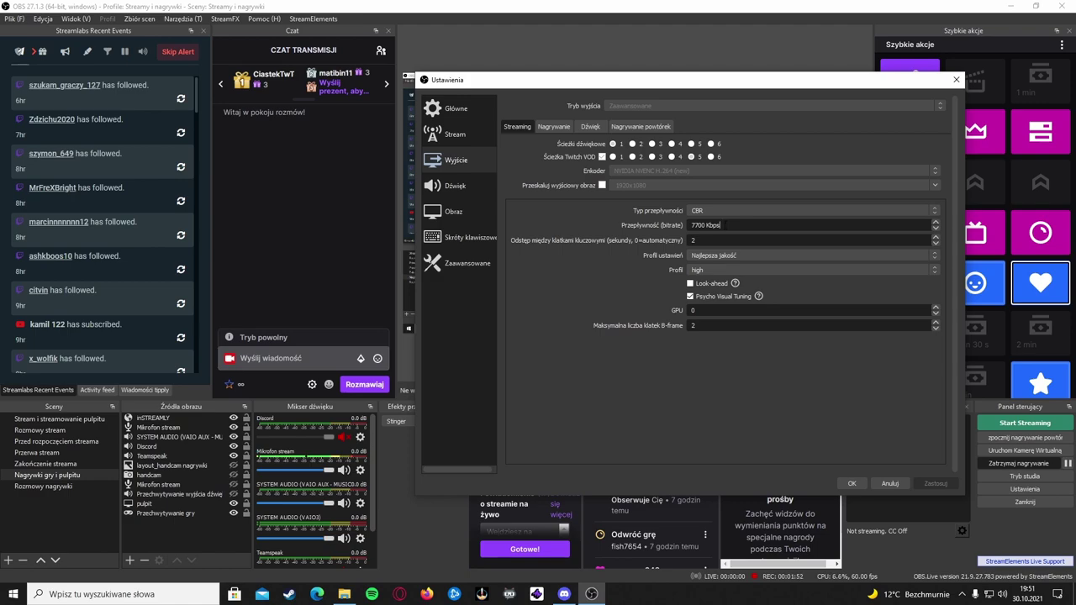
Examine the bitrate value in the streaming output settings
drag(719, 225, 675, 224)
click(621, 218)
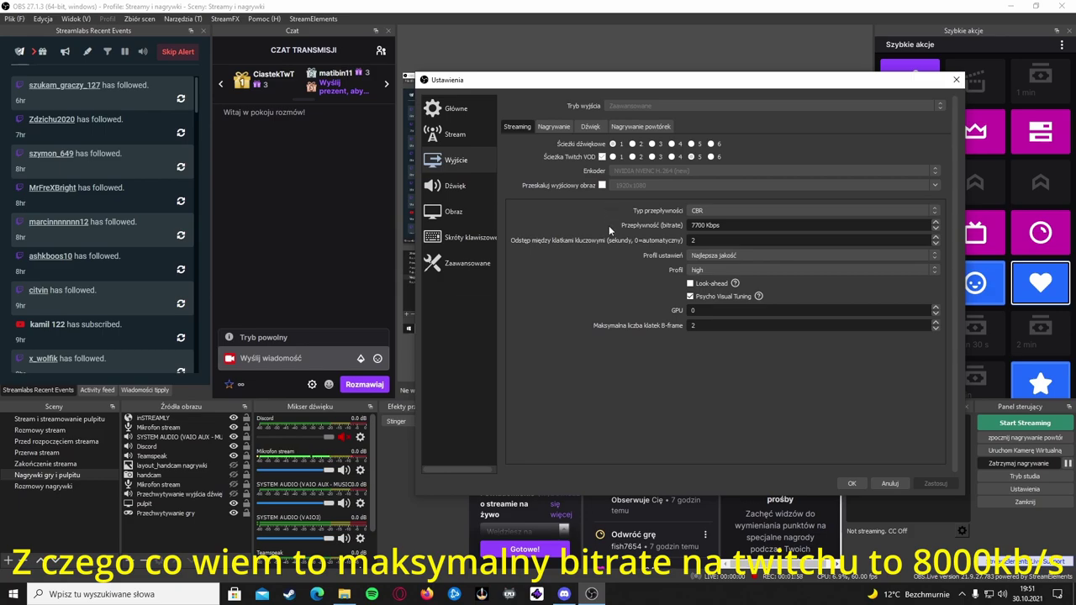
drag(720, 225, 611, 217)
click(599, 214)
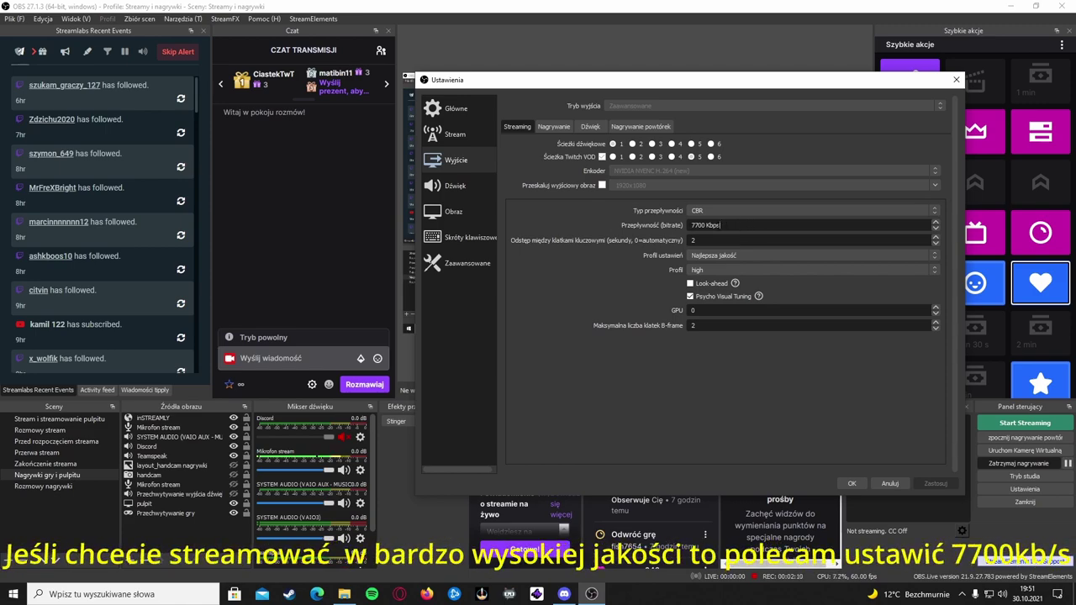
click(575, 208)
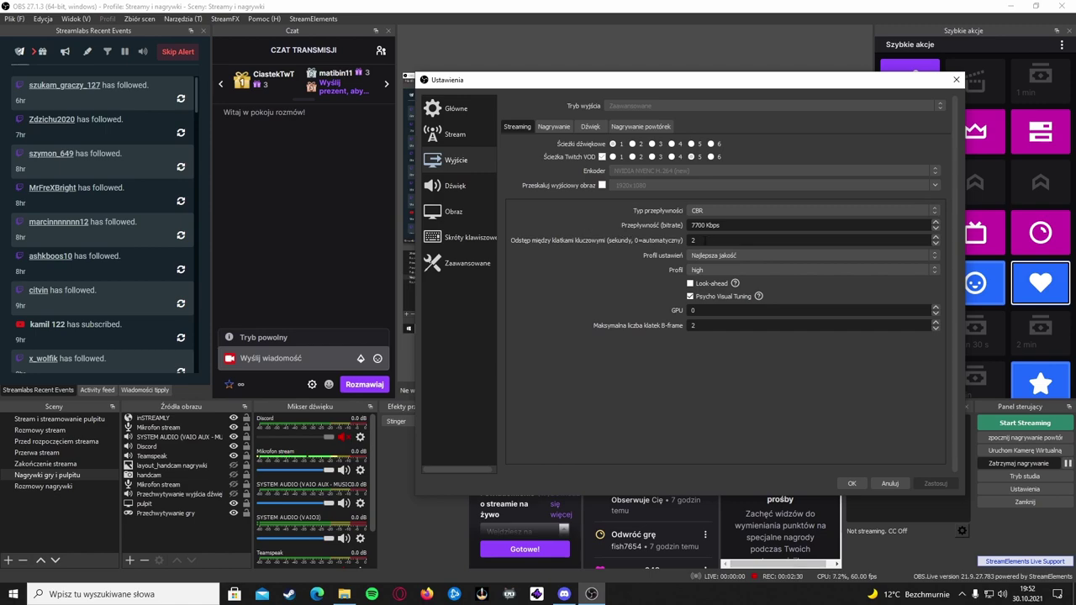
Set the streaming encoder's preset to Najlepsza jakość and its profile to high
click(705, 257)
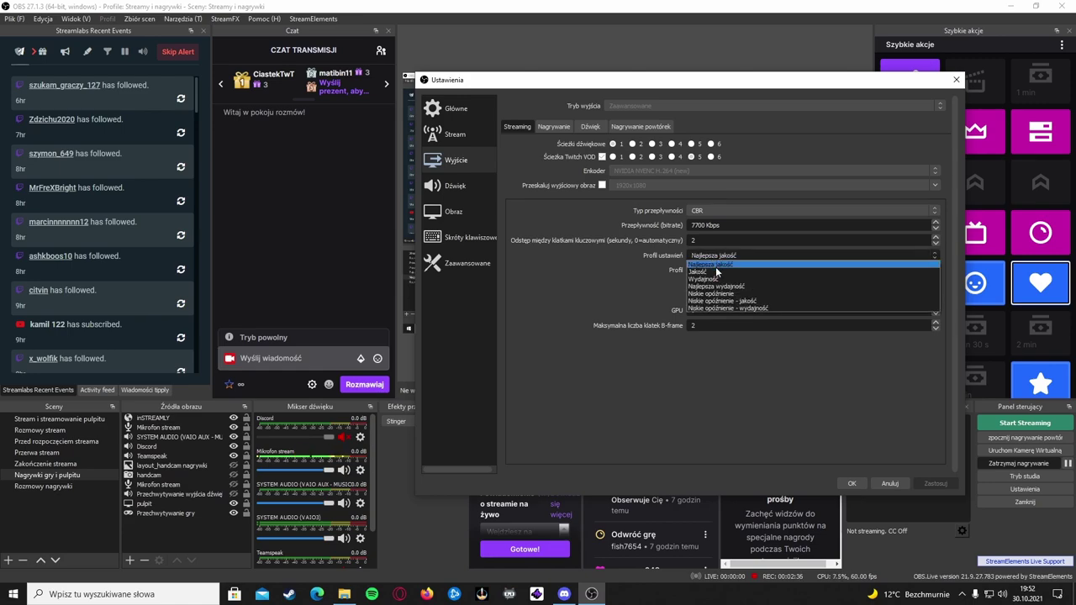
click(717, 264)
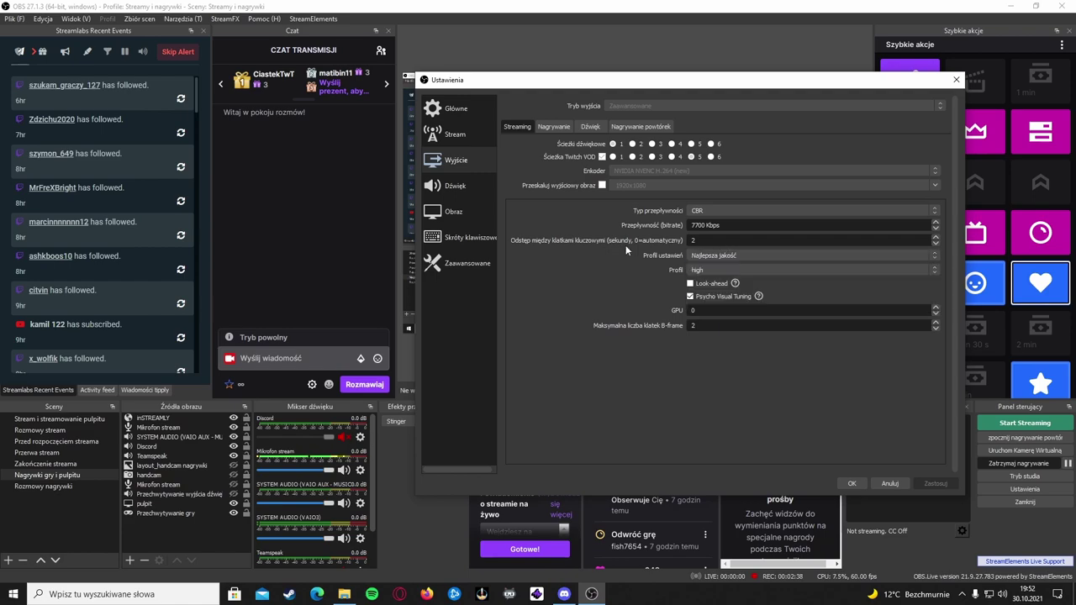
click(709, 271)
click(709, 275)
Recheck the streaming encoder's bitrate value against the chosen quality settings
text(0)
double_click(729, 225)
click(586, 225)
double_click(733, 225)
click(699, 226)
click(723, 225)
drag(720, 225, 609, 218)
click(554, 211)
drag(730, 226, 677, 224)
click(580, 225)
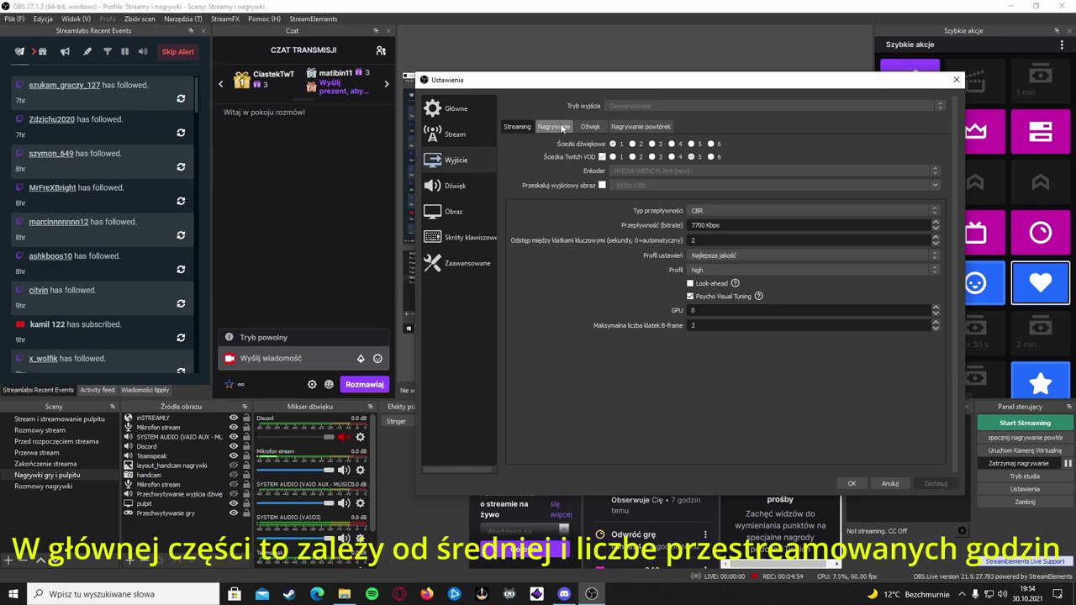
Review the audio track bitrates and the video resolution, scaling filter and frame rate settings
click(591, 127)
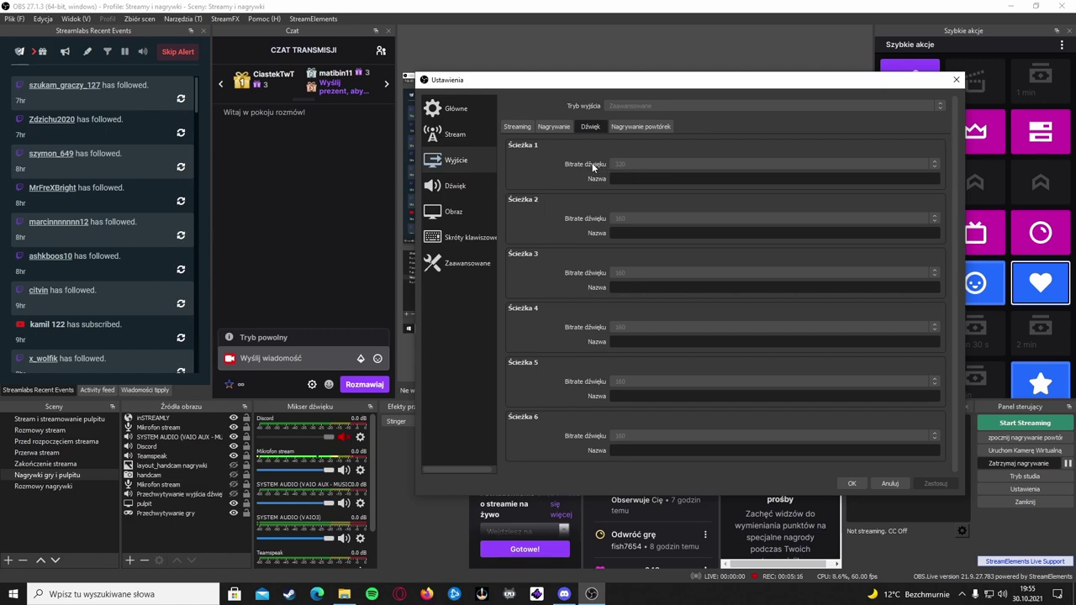
click(455, 212)
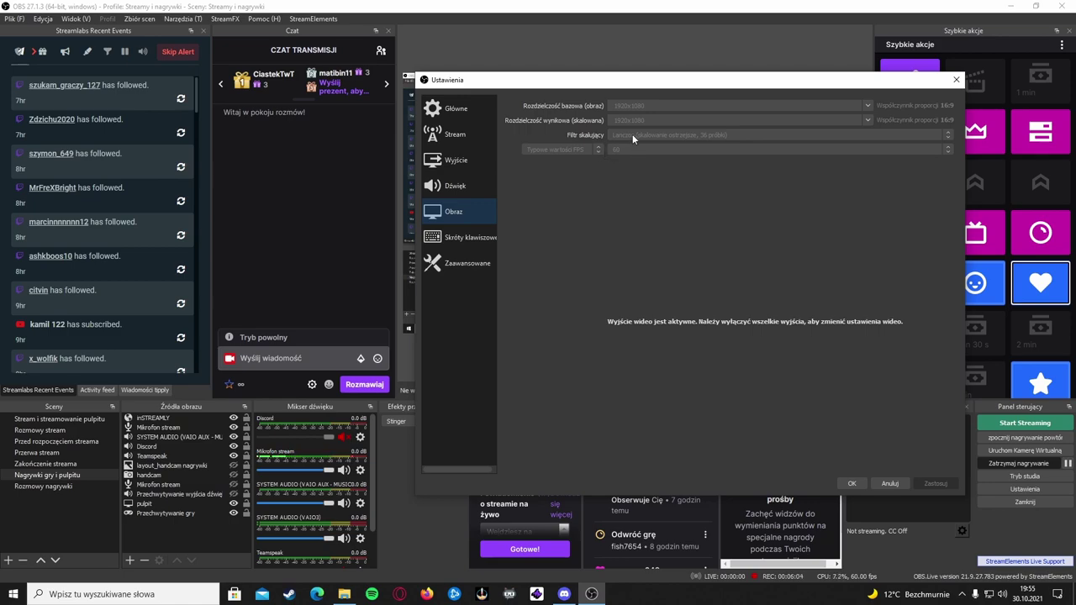
drag(607, 87, 602, 88)
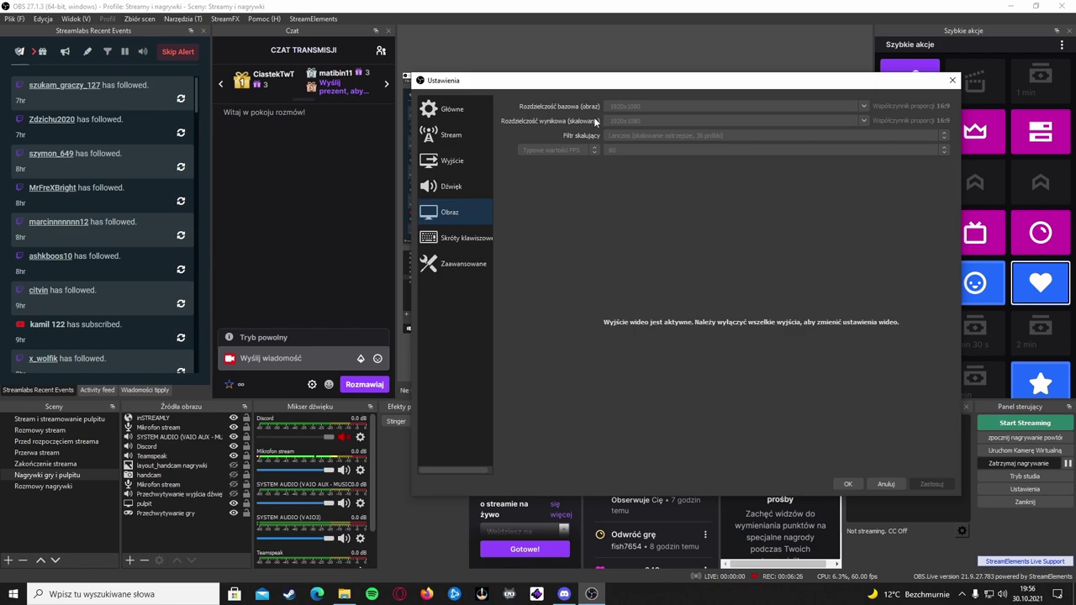
drag(567, 89, 562, 87)
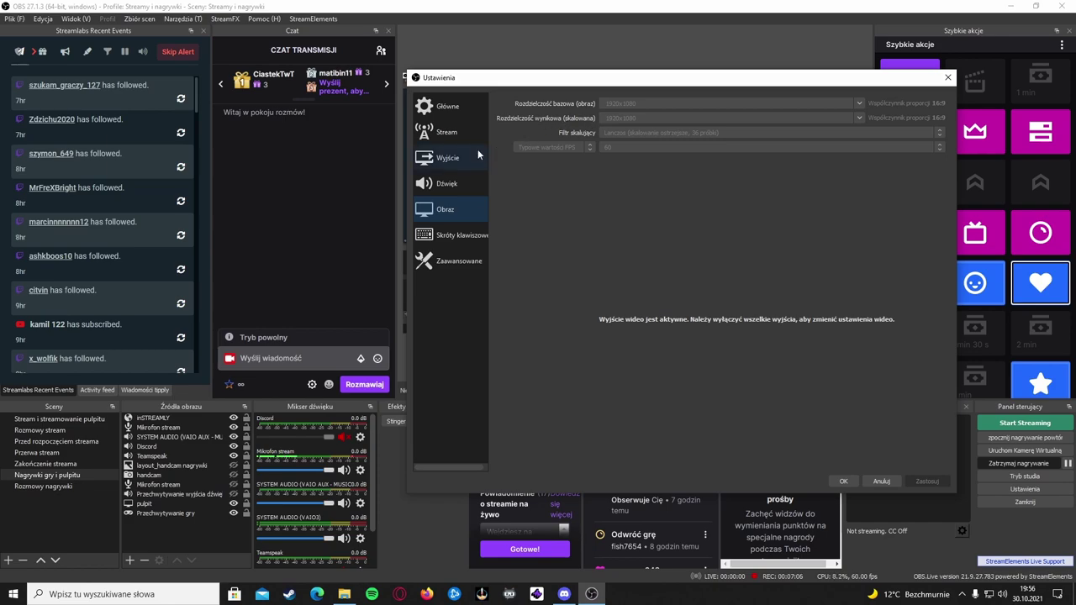
Look over the streaming output and general settings once more, and accept and close the settings
click(452, 159)
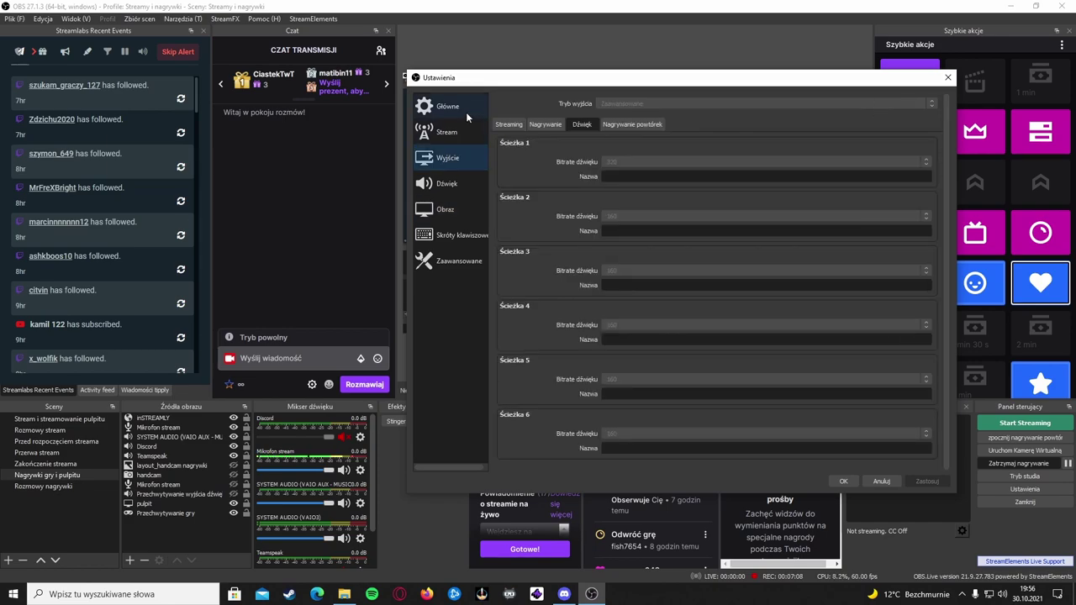
click(509, 124)
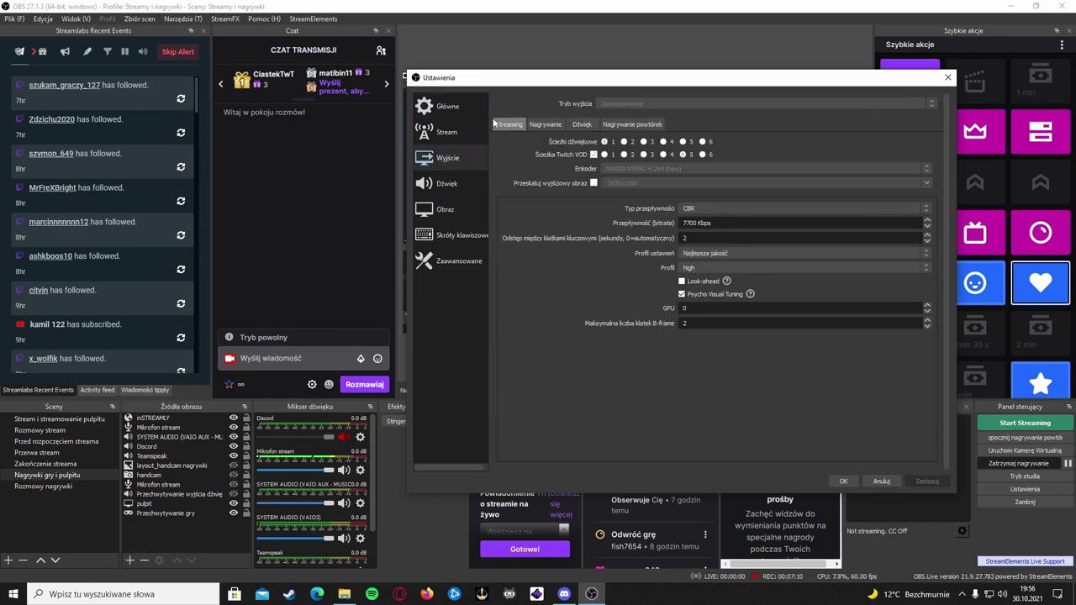
click(448, 107)
scroll(533, 273, down, 5)
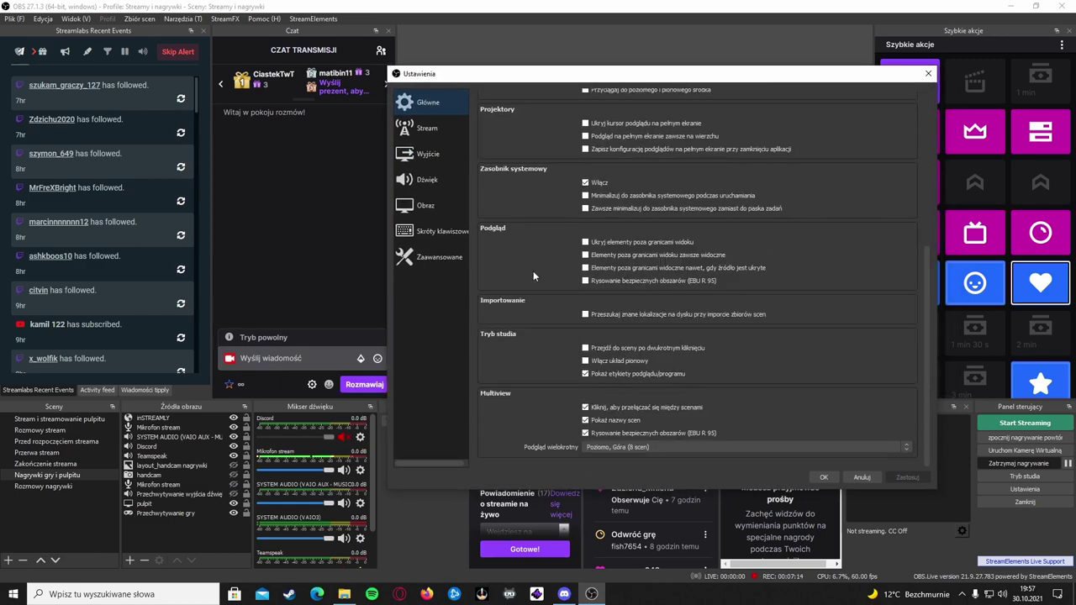
scroll(533, 271, up, 6)
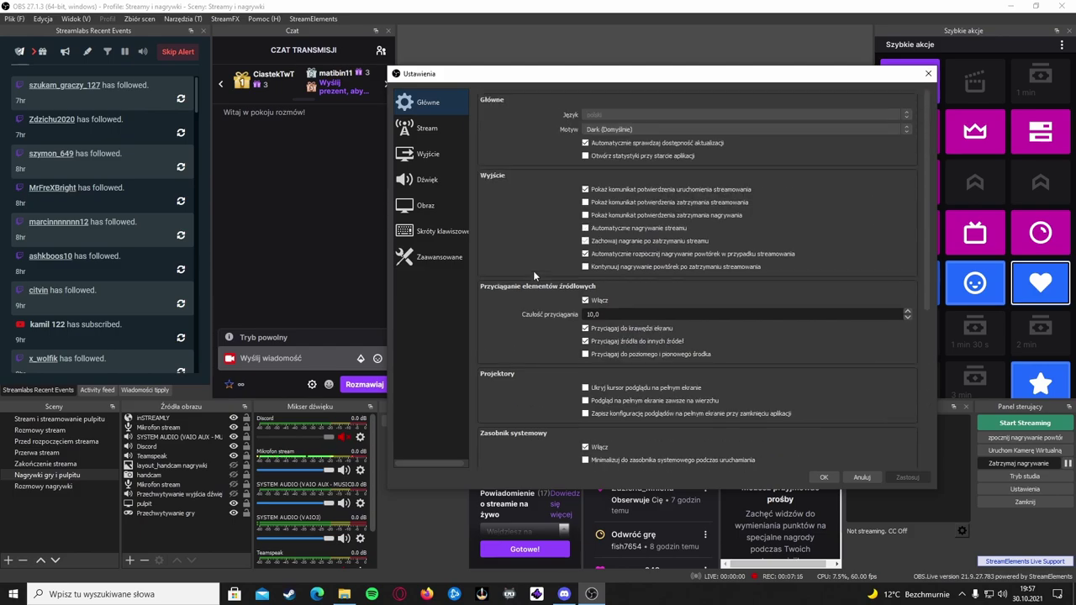
click(824, 477)
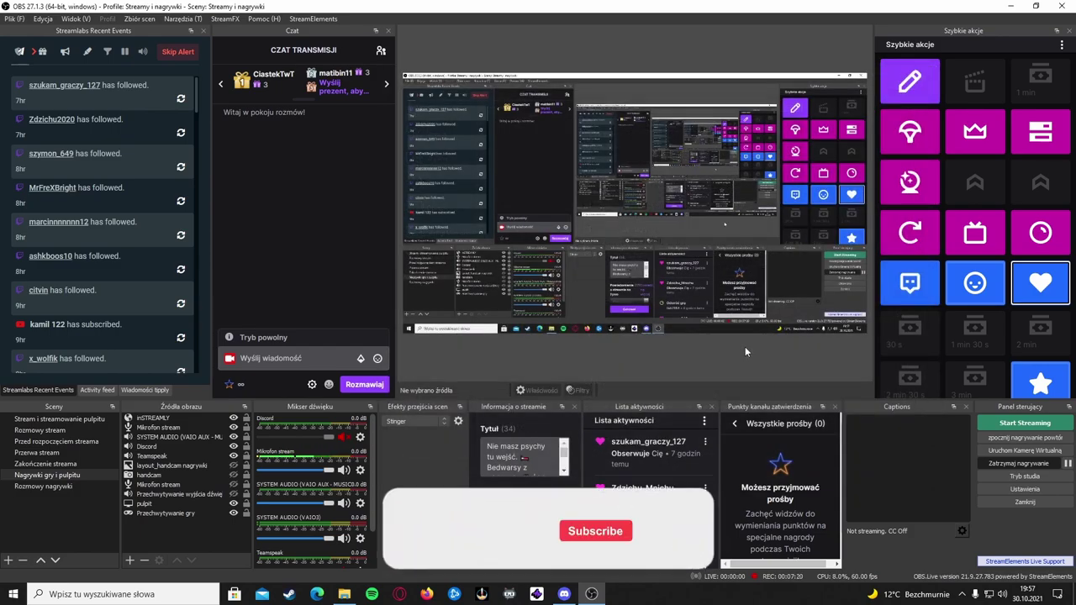